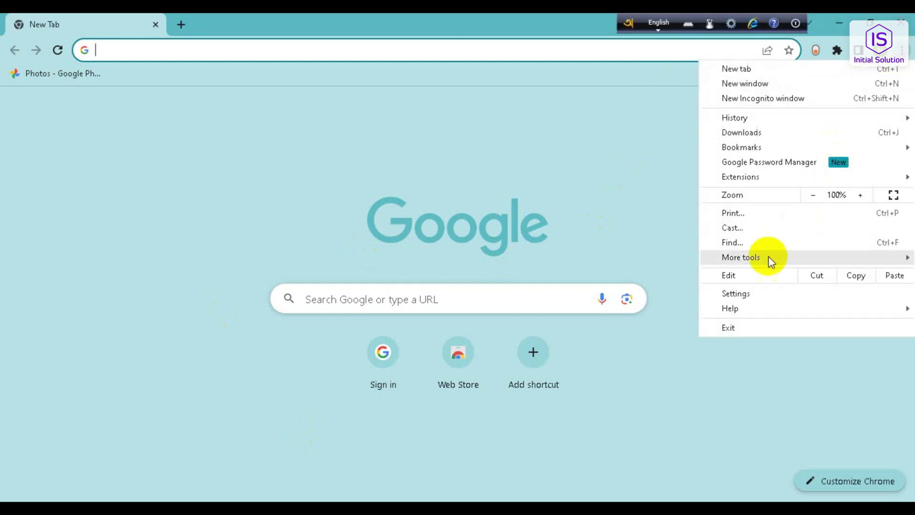
Step: Open Chrome's Settings page from the three-dot menu
left_click(748, 295)
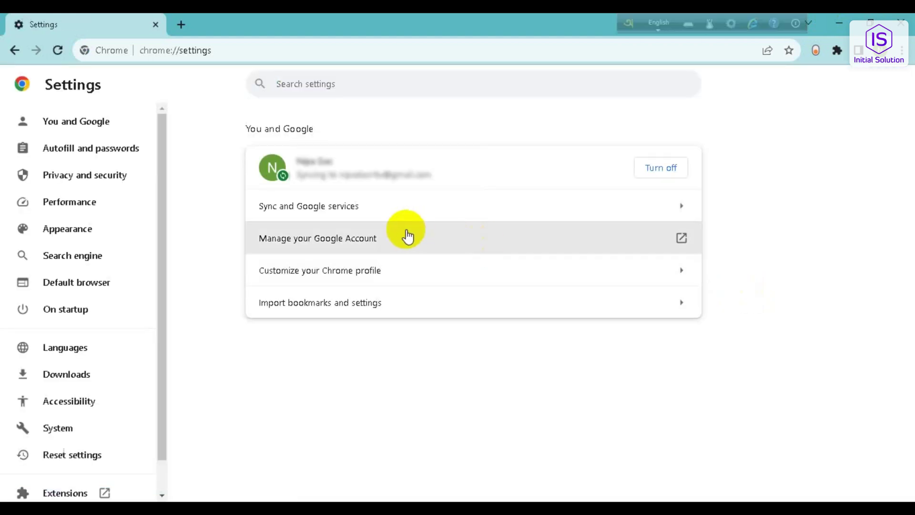
Step: Open About Chrome to start the update check, then go to Privacy and security
scroll(126, 392, "down", 2)
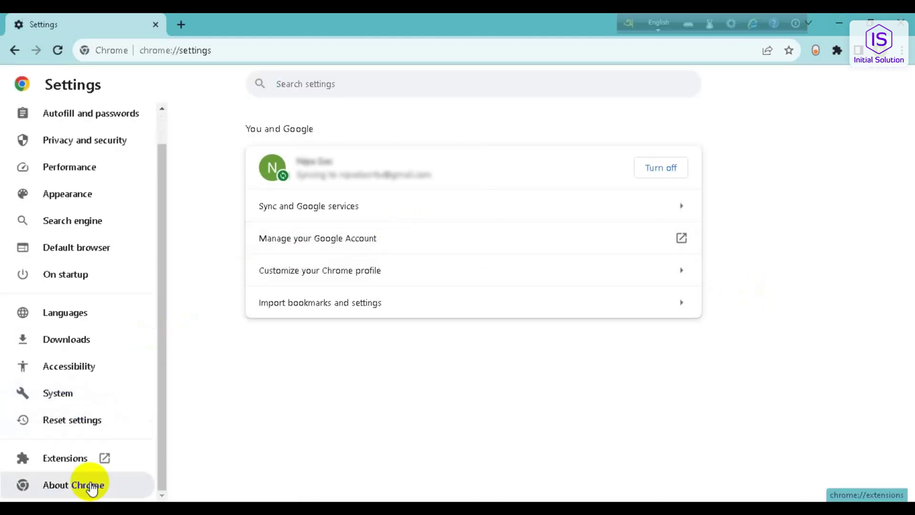
left_click(101, 490)
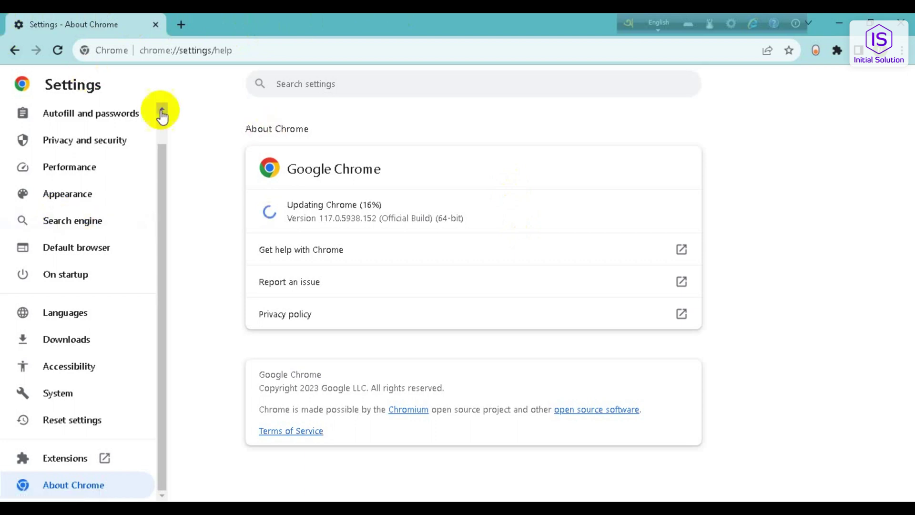
left_click(115, 140)
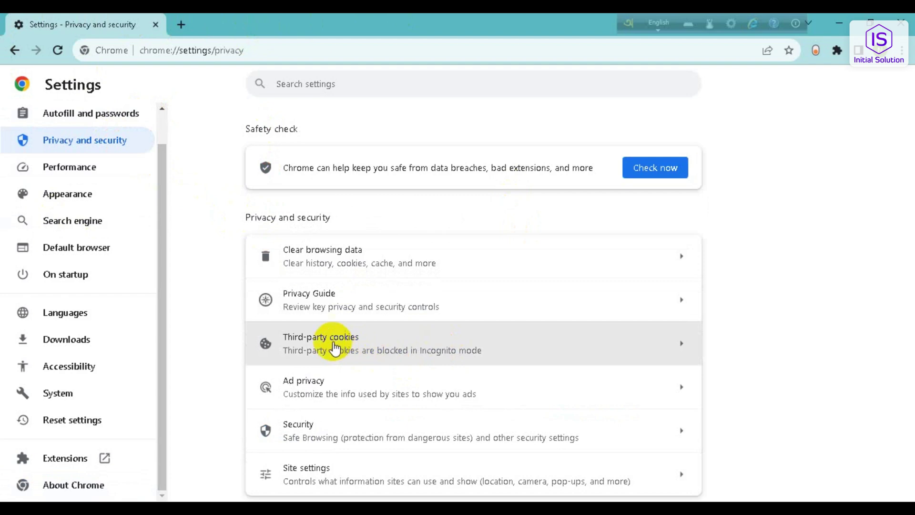
Step: Open all site data from Third-party cookies and cancel deleting instagram.com's data
left_click(400, 362)
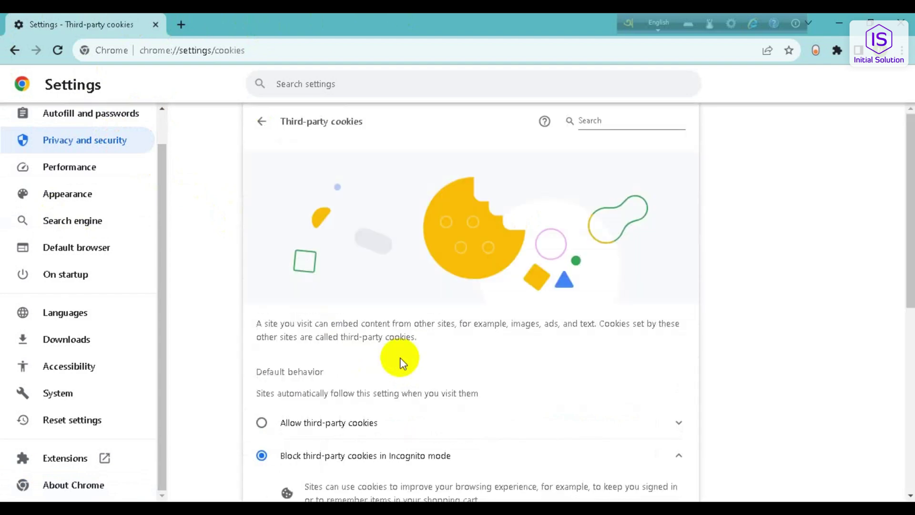
scroll(357, 381, "down", 8)
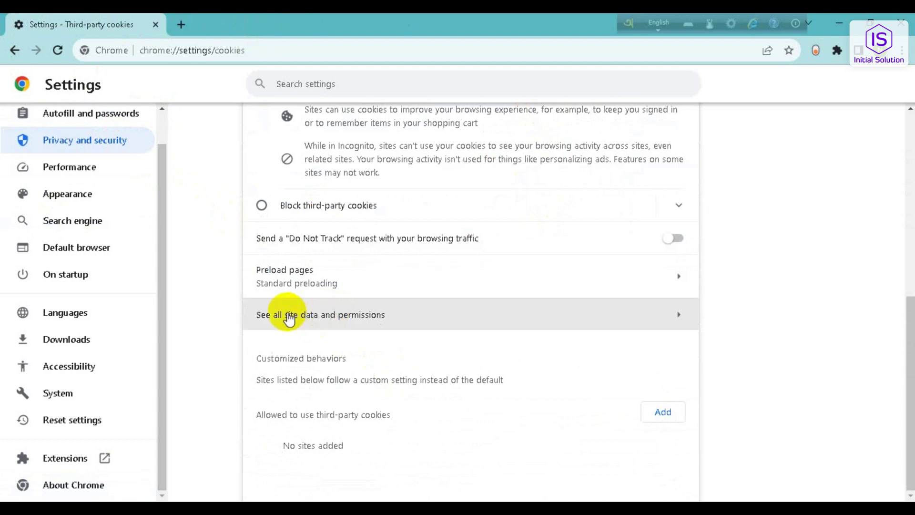
left_click(326, 322)
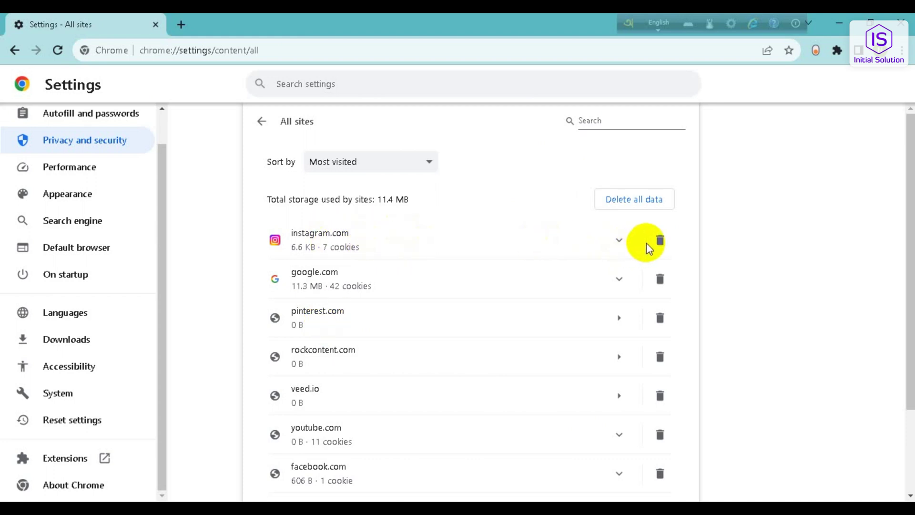
left_click(660, 241)
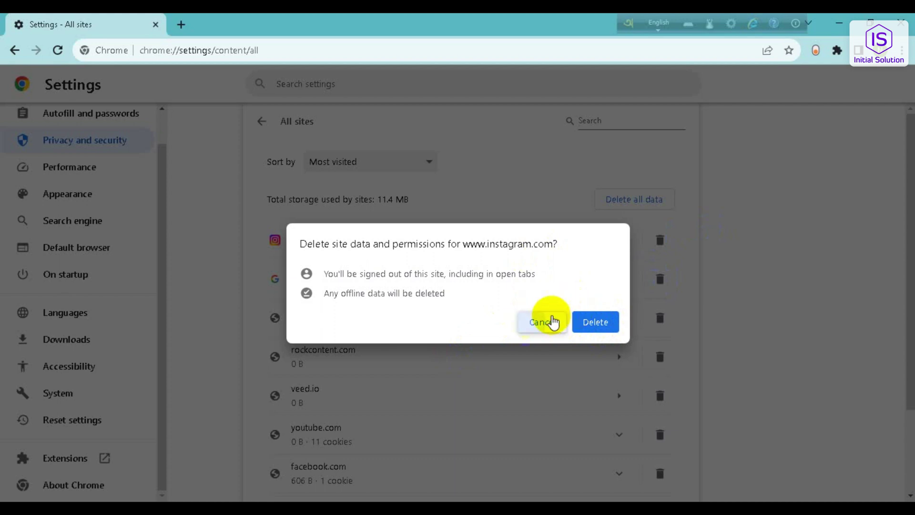
left_click(545, 320)
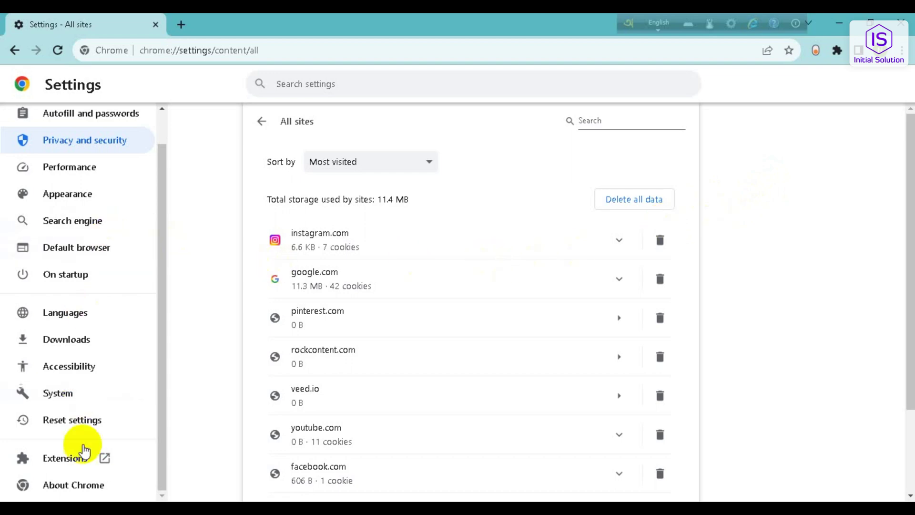
Step: Disable the AdGuard AdBlocker, Dark Mode and Google Docs Offline extensions
left_click(70, 460)
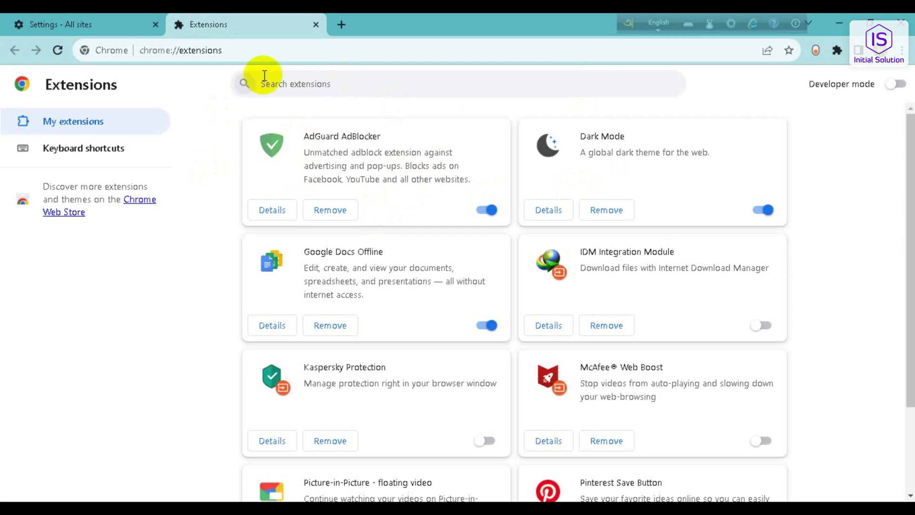
left_click(487, 210)
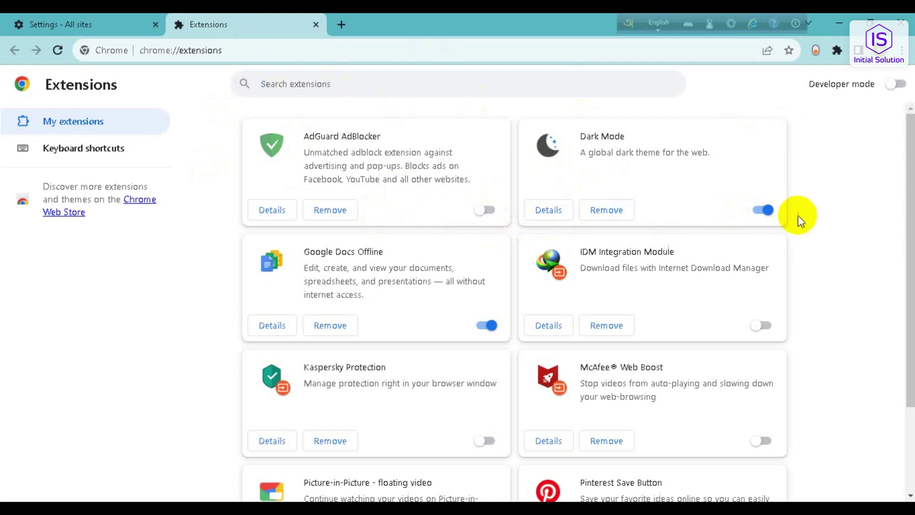
left_click(764, 210)
left_click(489, 324)
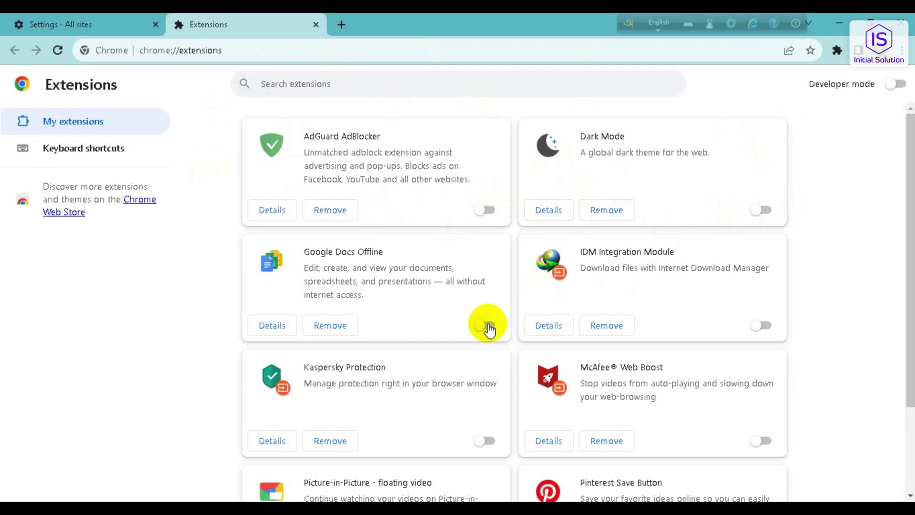
scroll(365, 315, "down", 3)
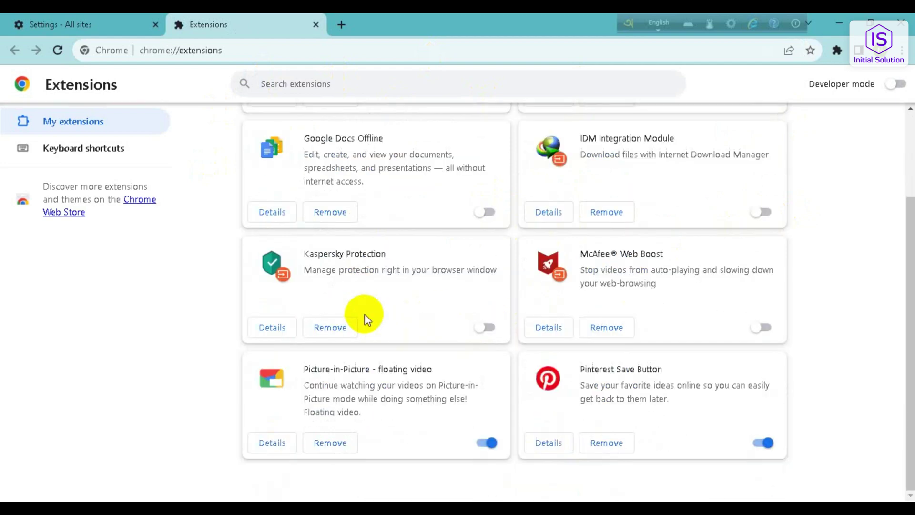
scroll(365, 314, "up", 3)
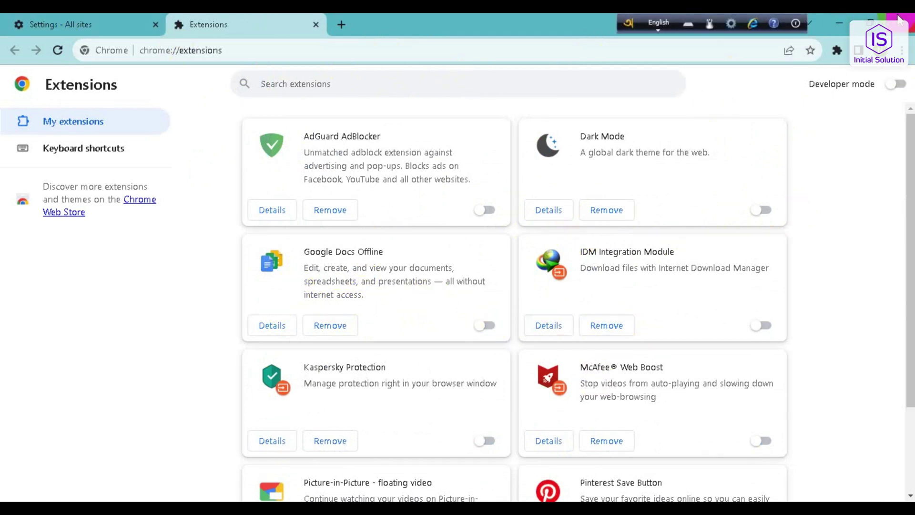
Step: Minimize Chrome and launch Control Panel from Windows Search
left_click(842, 26)
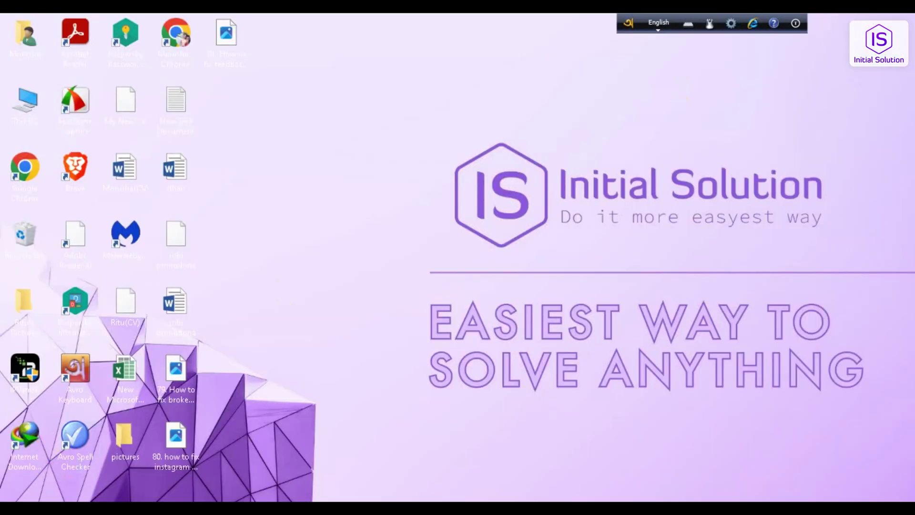
left_click(82, 494)
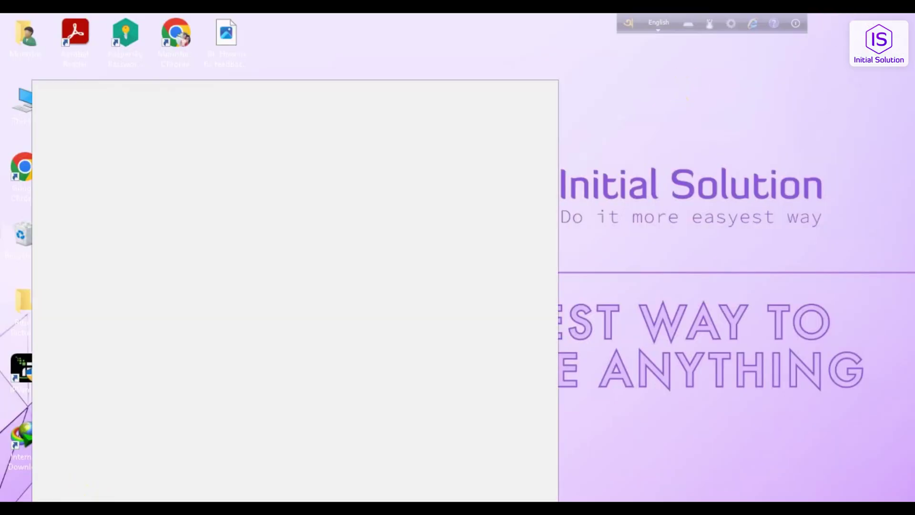
type("c")
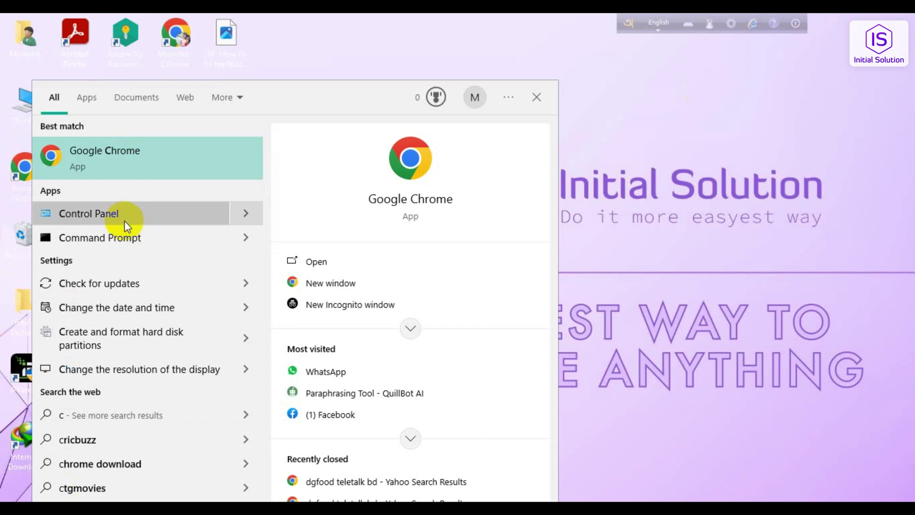
left_click(317, 272)
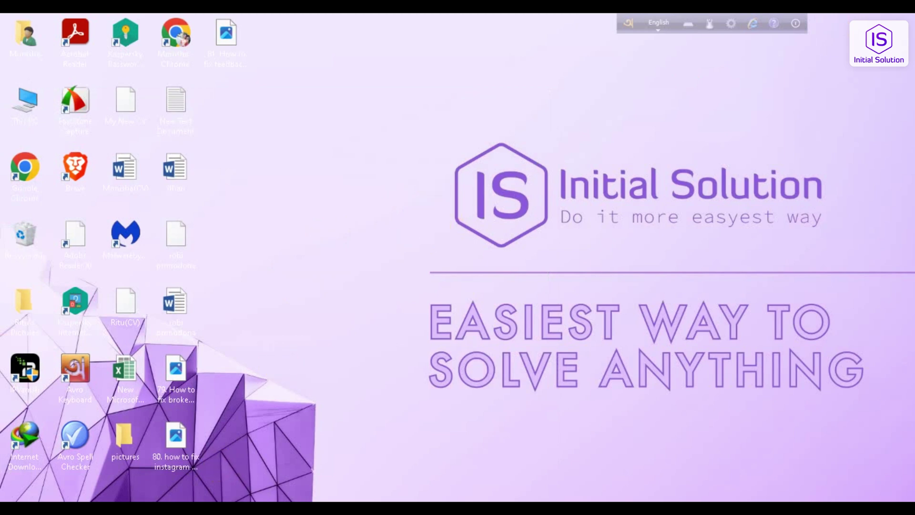
key("super+s")
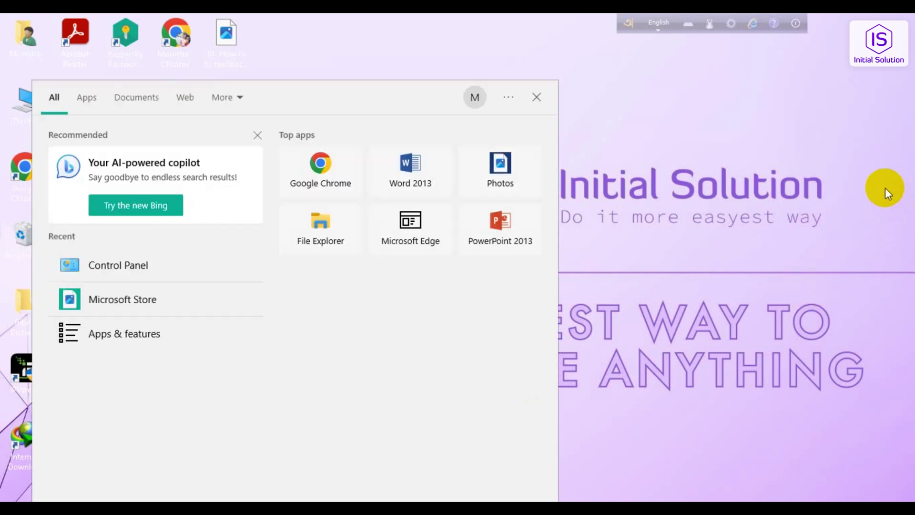
left_click(166, 273)
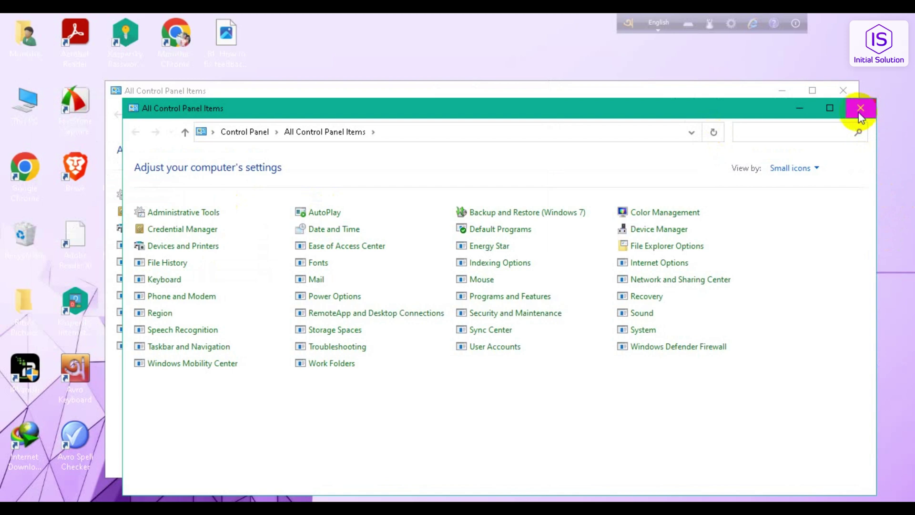
Step: Close the duplicate Control Panel window and open the Wi-Fi connection's status
left_click(860, 108)
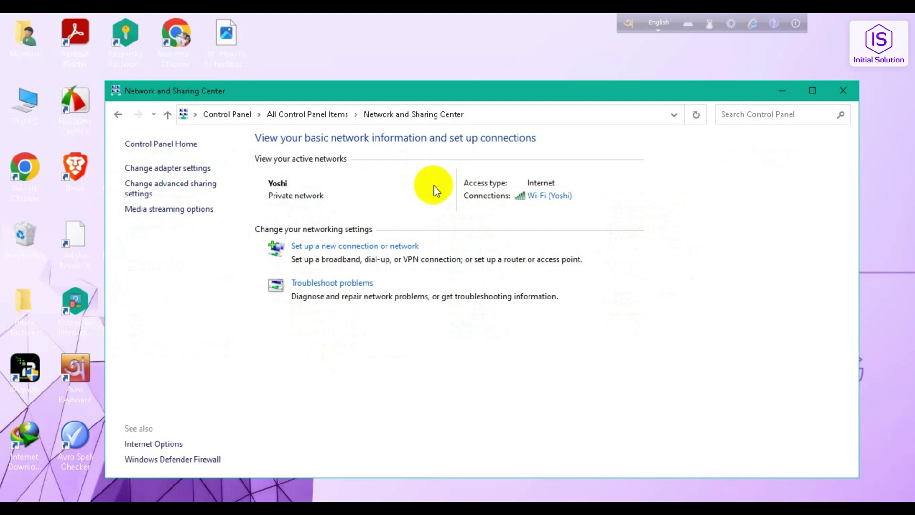
left_click(552, 195)
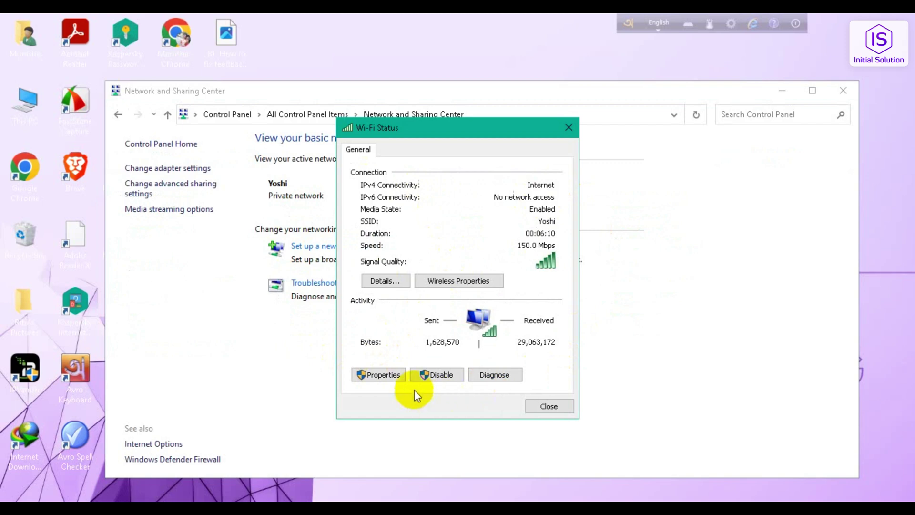
Step: Open the Wi-Fi properties and the Internet Protocol Version 4 (TCP/IPv4) properties
left_click(375, 375)
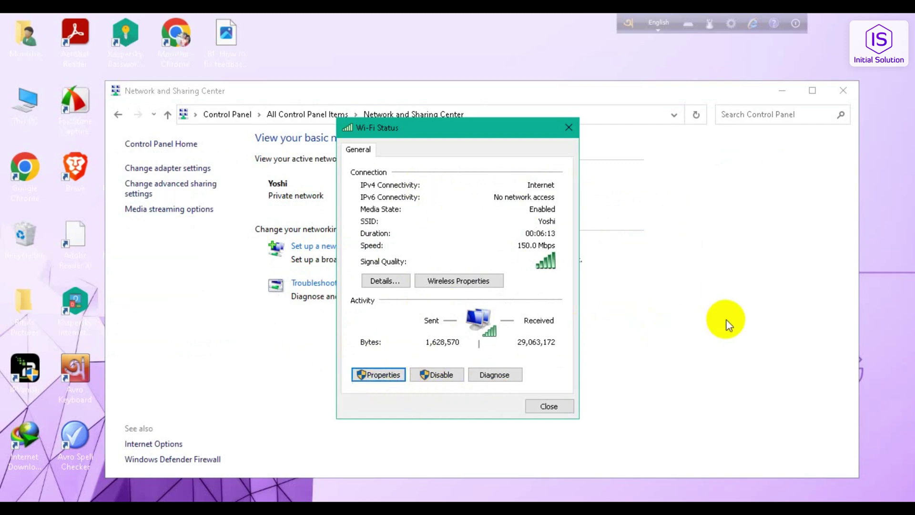
left_click(379, 374)
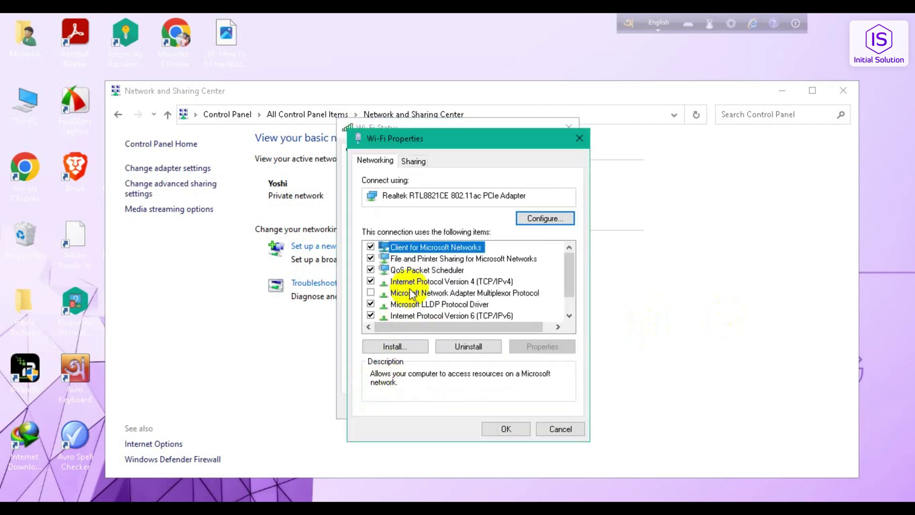
left_click(475, 281)
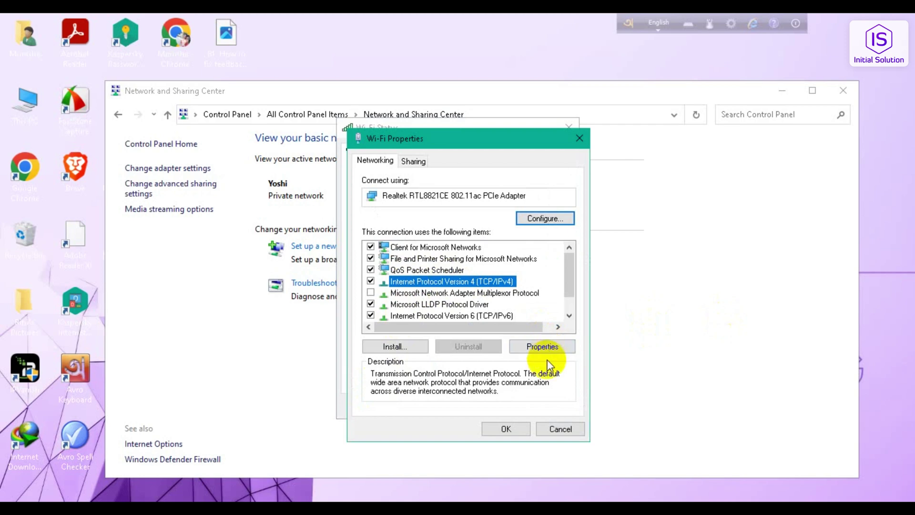
left_click(548, 348)
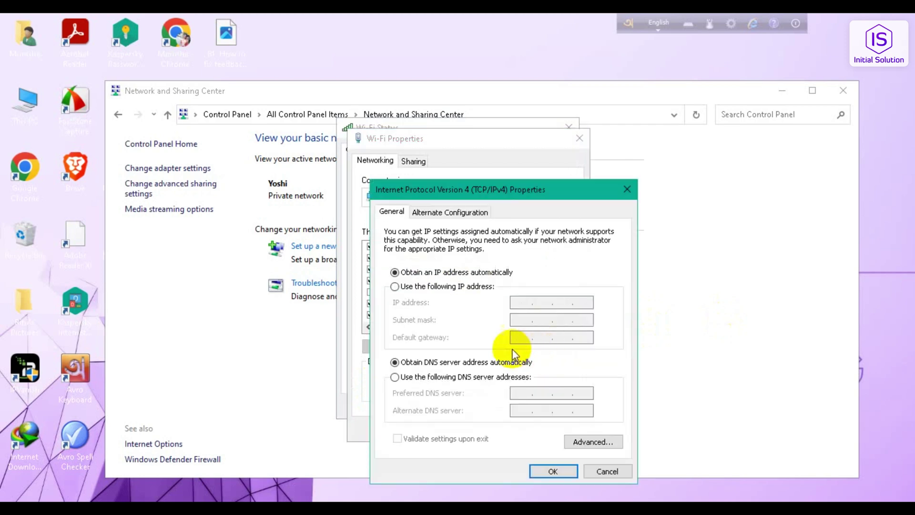
Step: Set DNS servers to 8.8.8.8 and 8.8.4.4, save, and close Wi-Fi Properties
left_click(394, 377)
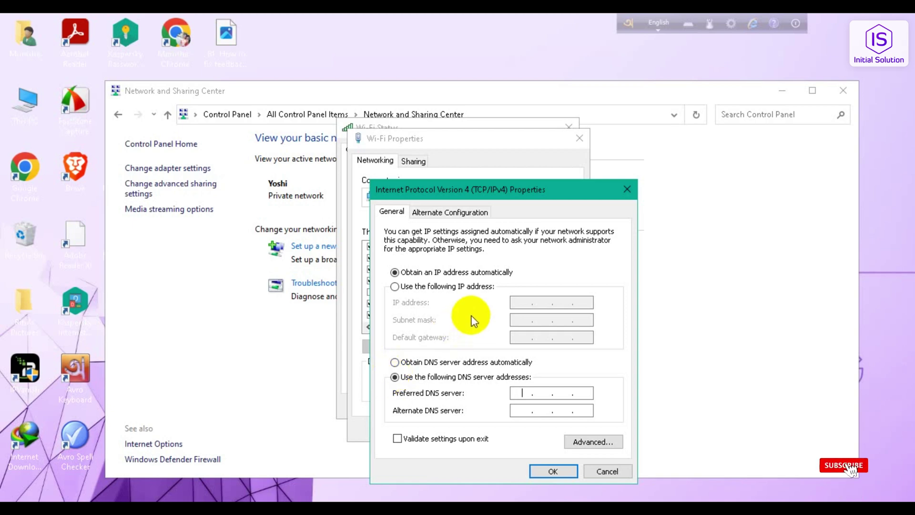
type("8")
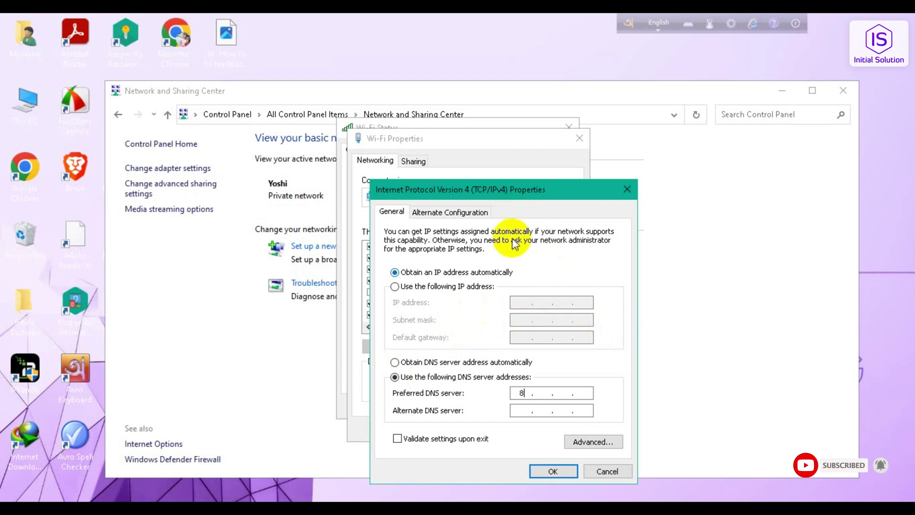
type(".8.")
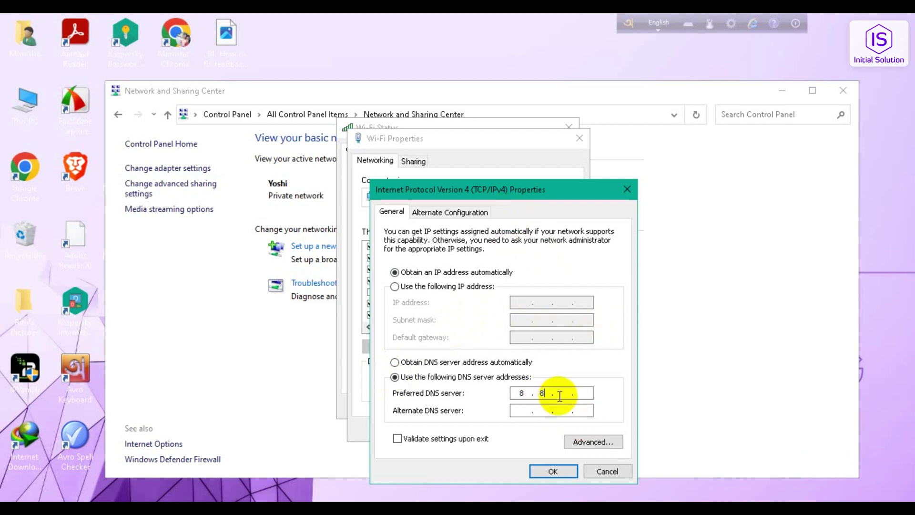
type("8.8")
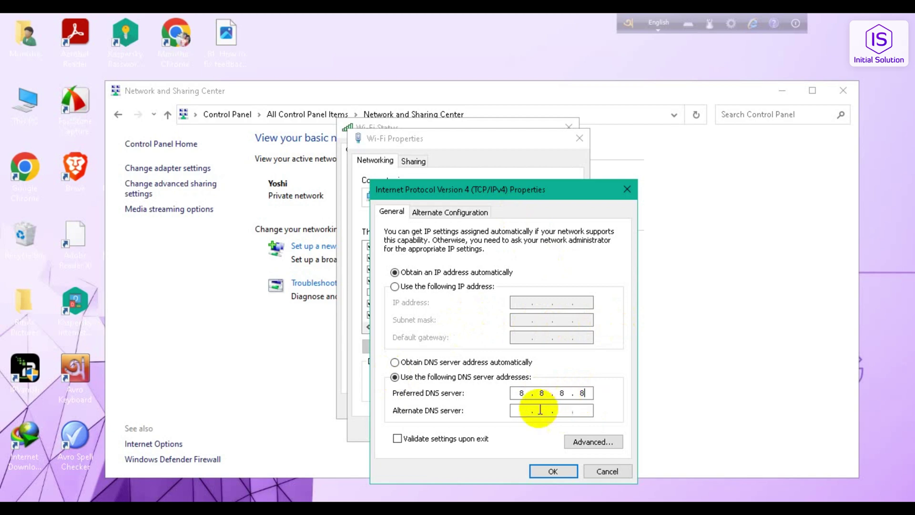
left_click(530, 411)
type("8")
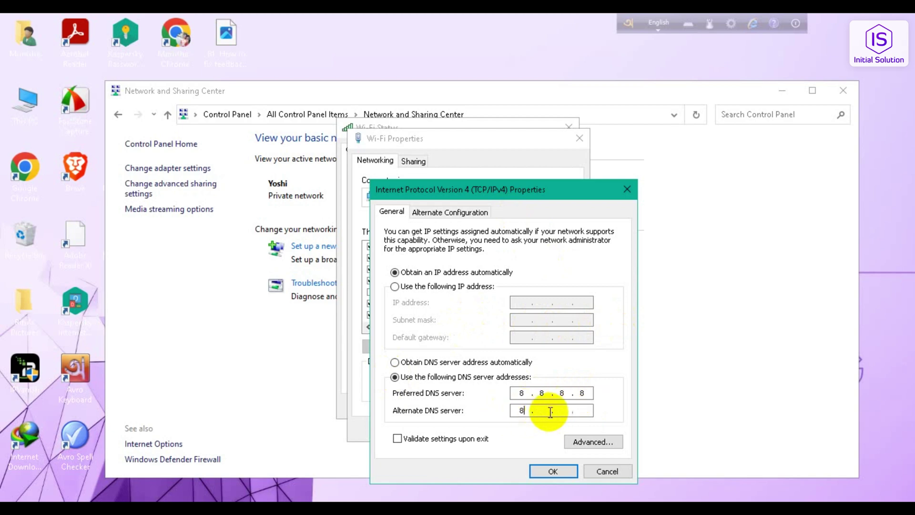
type(".8.")
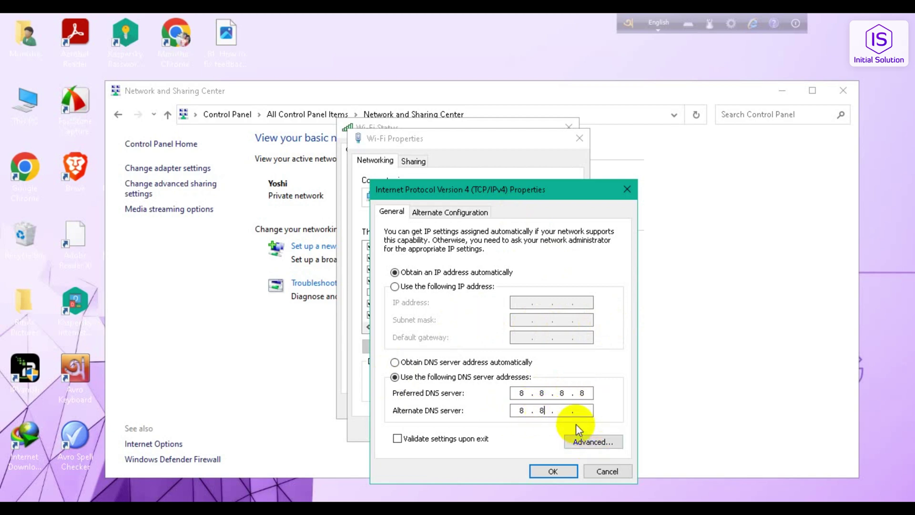
type("4 ")
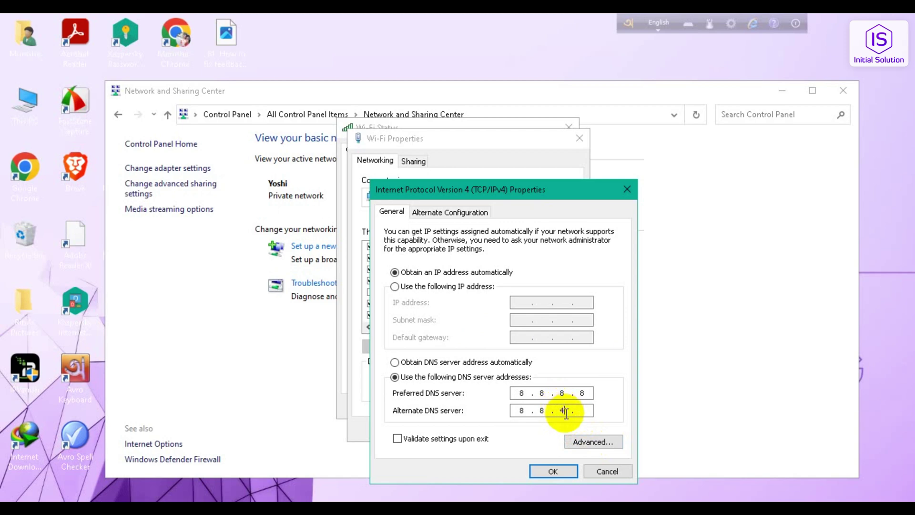
type(".")
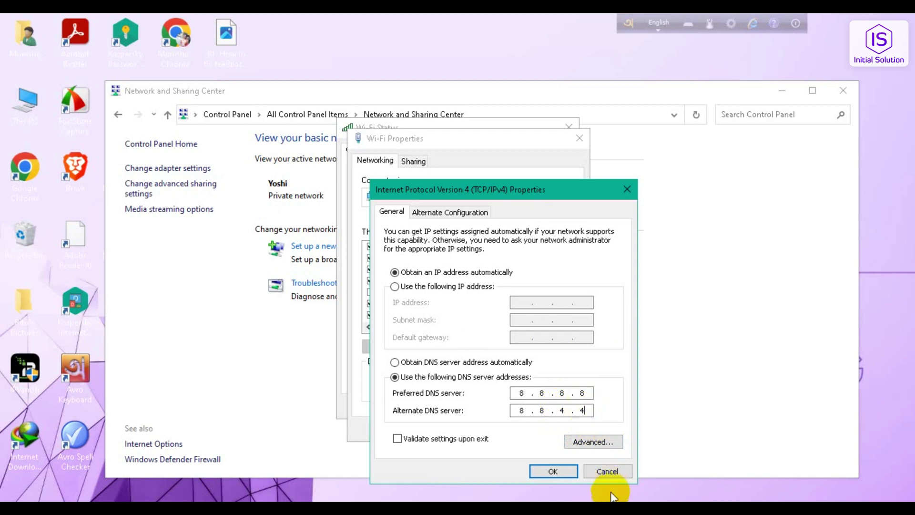
left_click(558, 471)
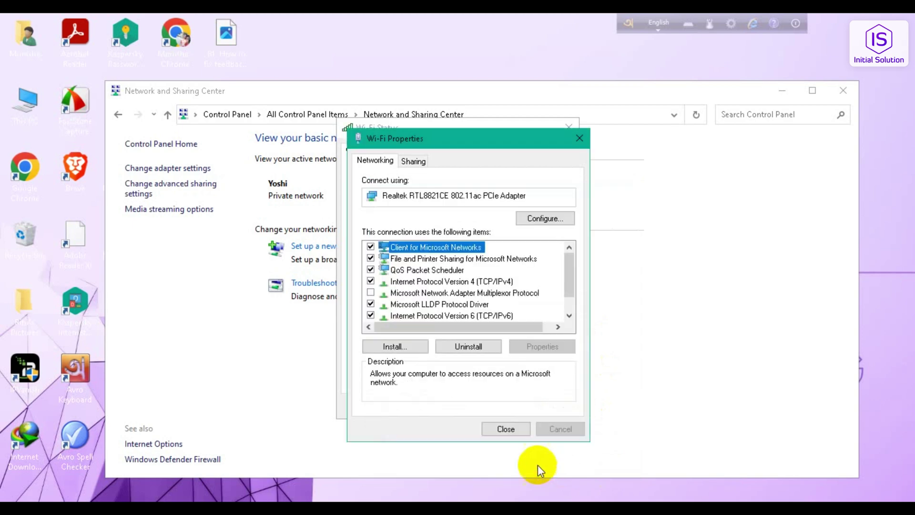
left_click(514, 431)
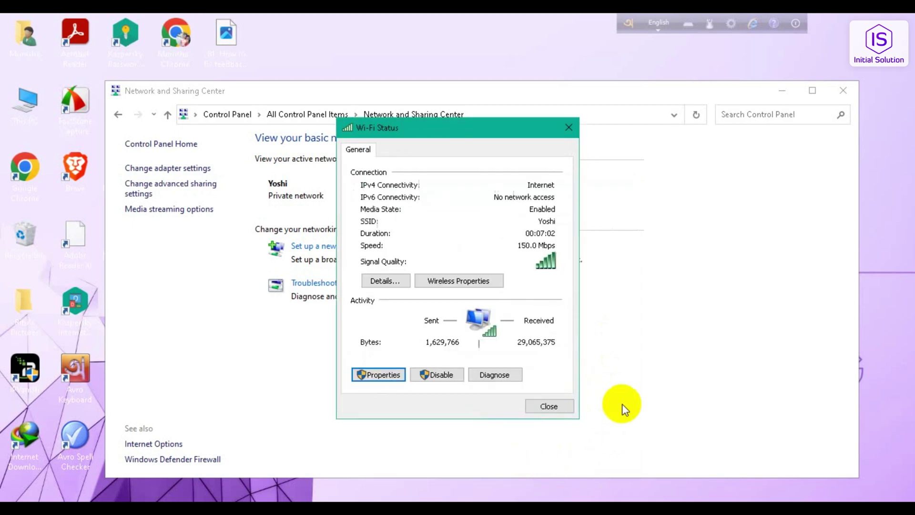